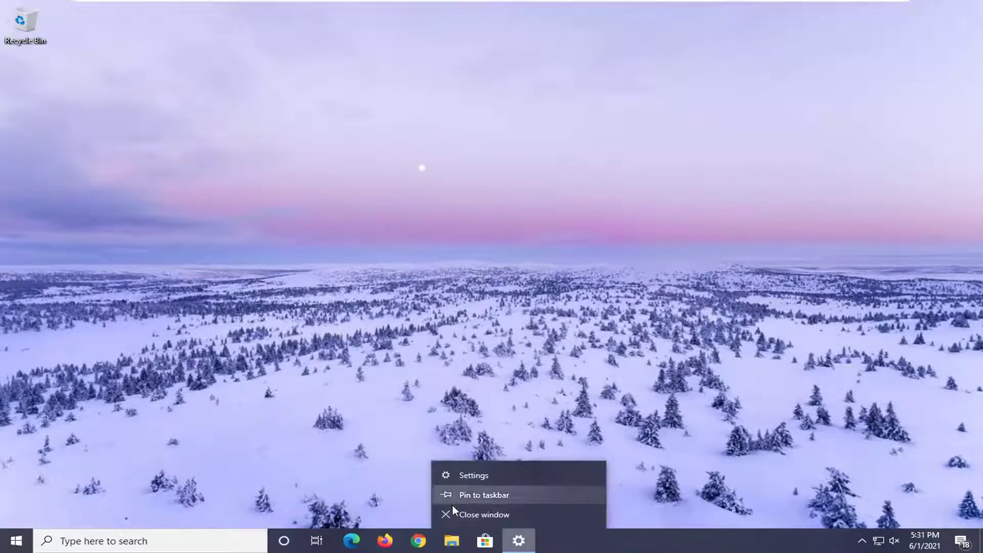
- Close the Settings window from its taskbar icon
click(460, 515)
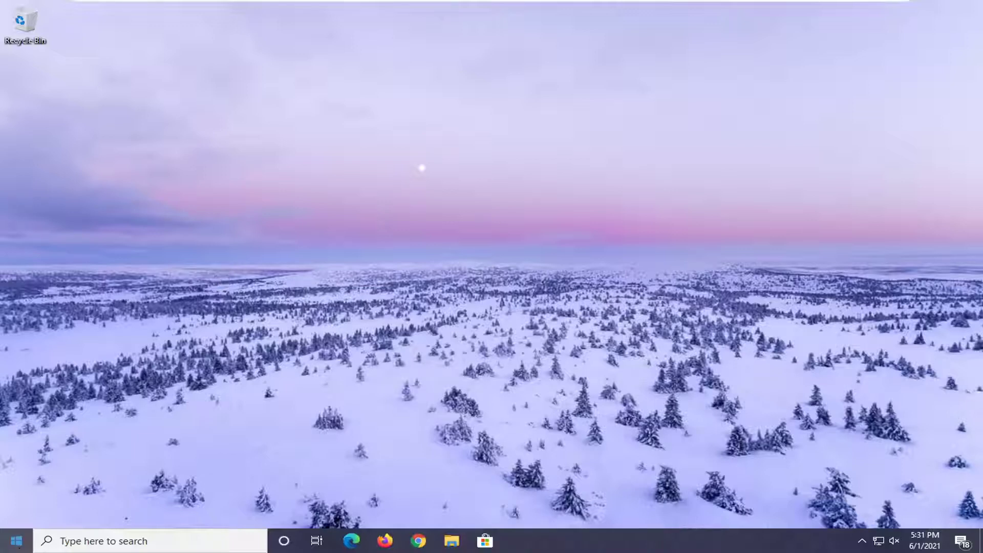
- Open Control Panel from Start search, keeping the Category view
click(18, 544)
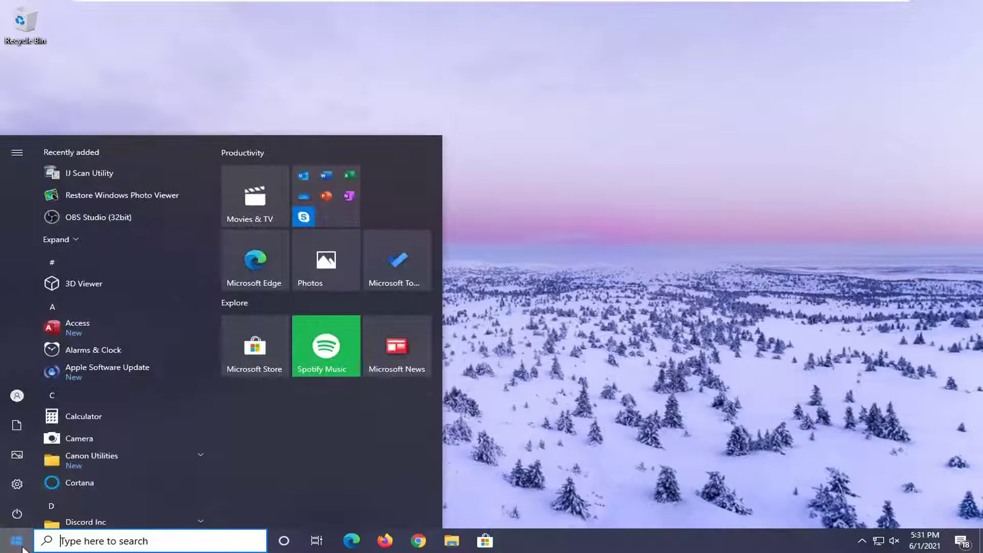
text(control pa)
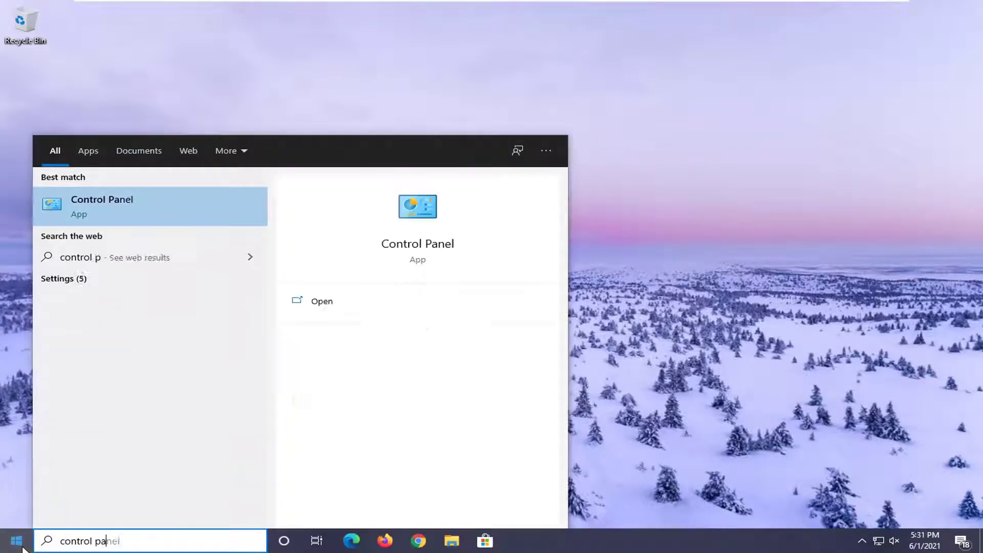
text(nel)
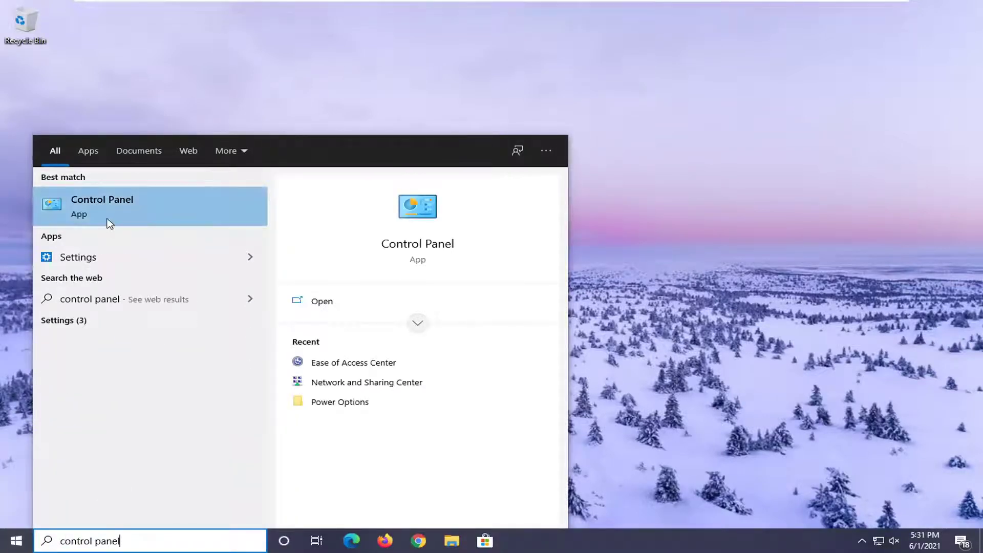
click(109, 222)
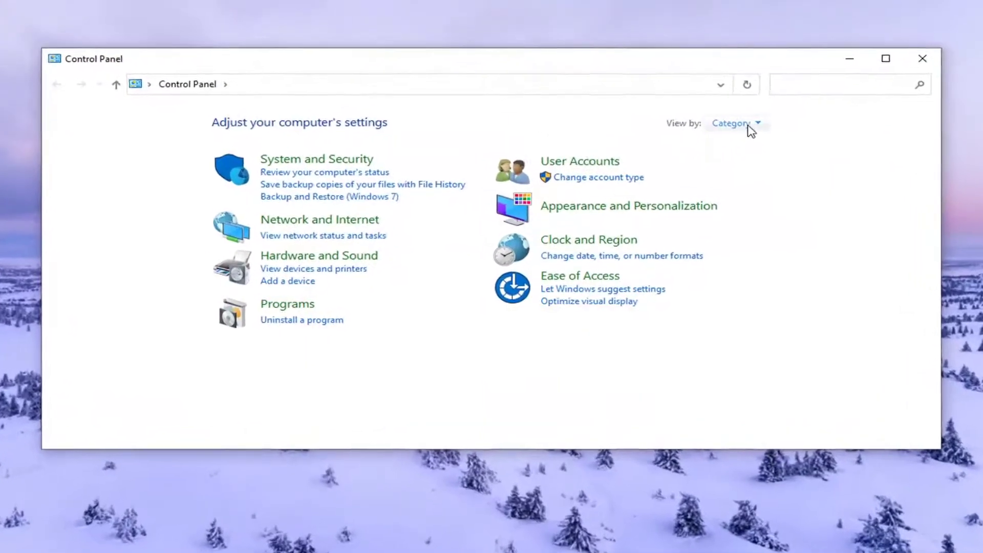
click(749, 125)
click(730, 121)
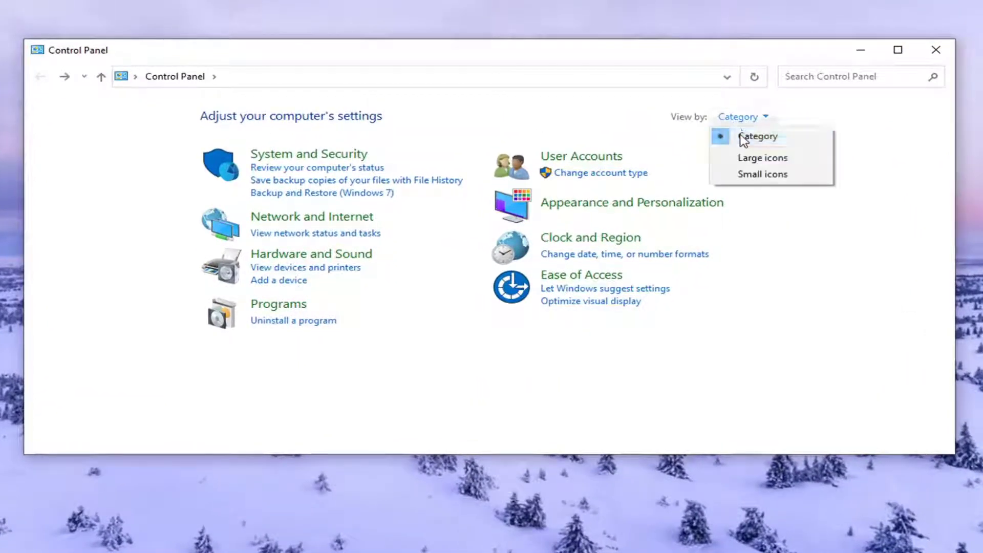
click(743, 138)
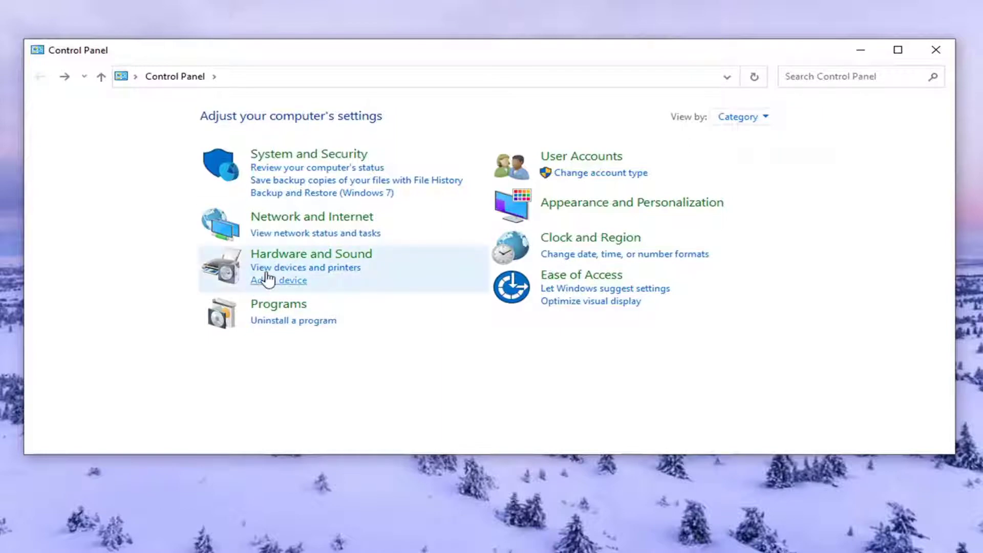
- Open Devices and Printers and bring up the Canon E470 series printer's context menu
click(322, 266)
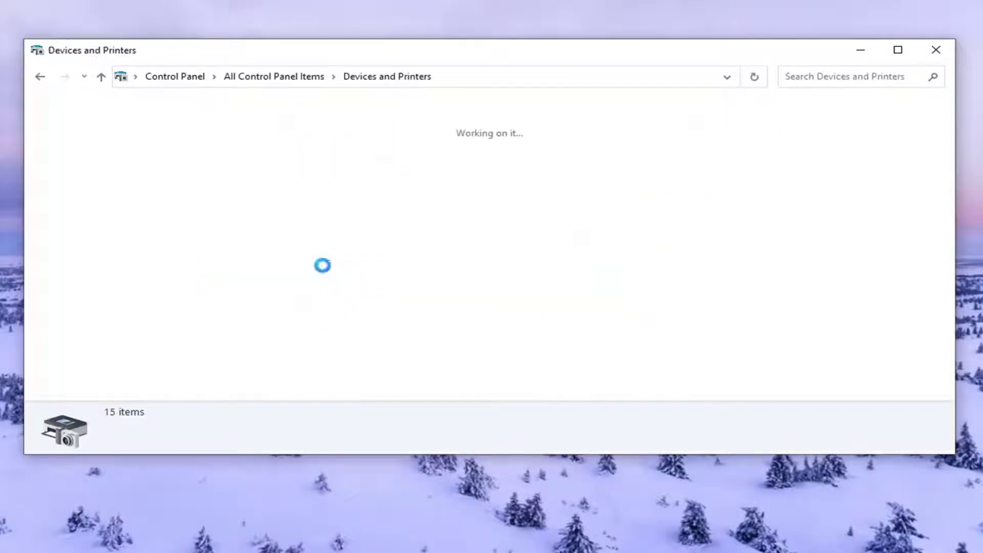
right_click(76, 208)
click(64, 204)
right_click(65, 203)
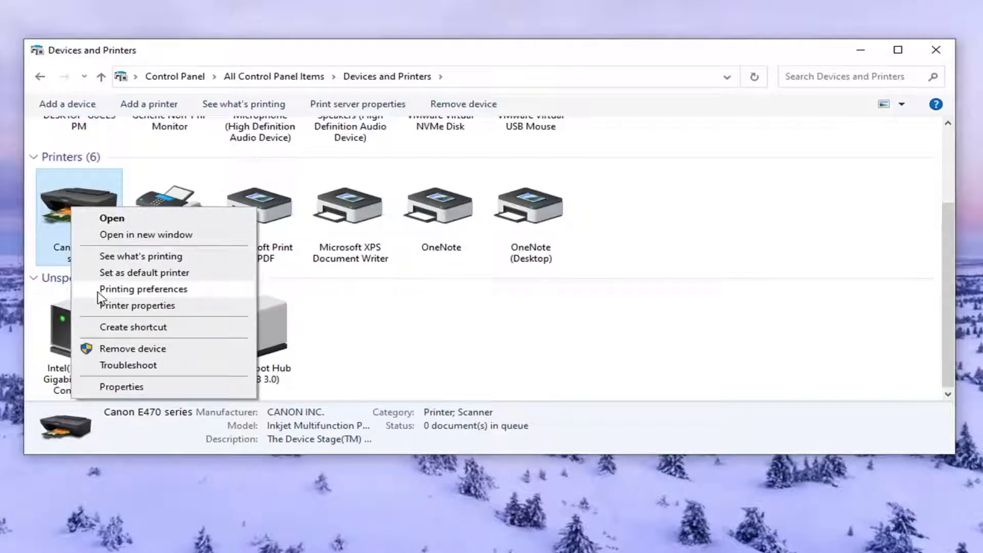
- Open Canon E470 Printing Preferences, move it up, and toggle Grayscale Printing several times, ending off
click(146, 292)
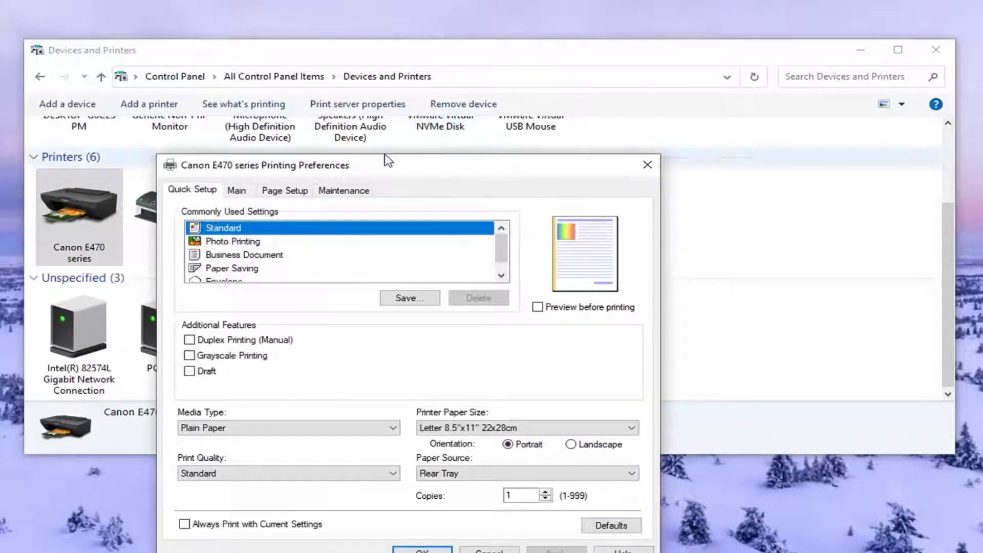
drag(378, 168, 438, 77)
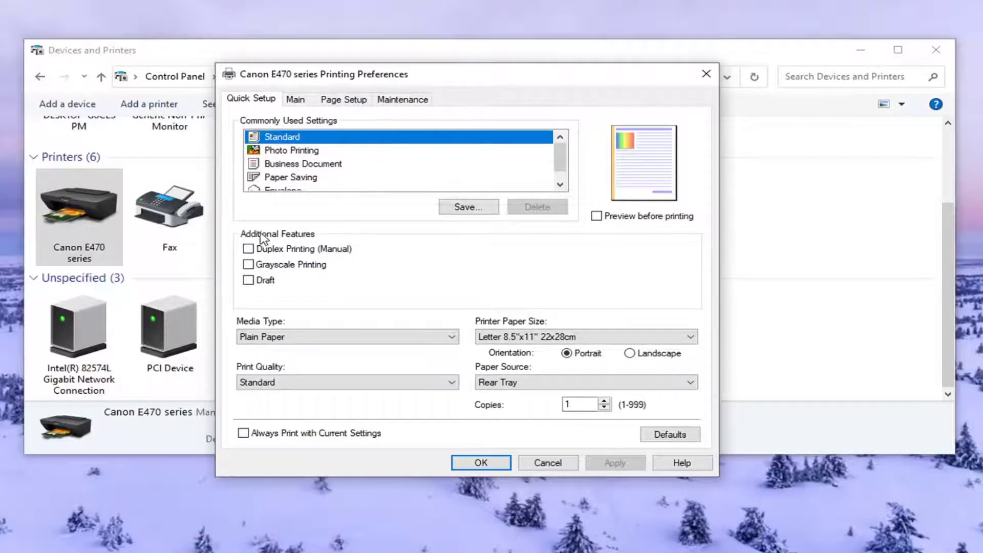
click(249, 266)
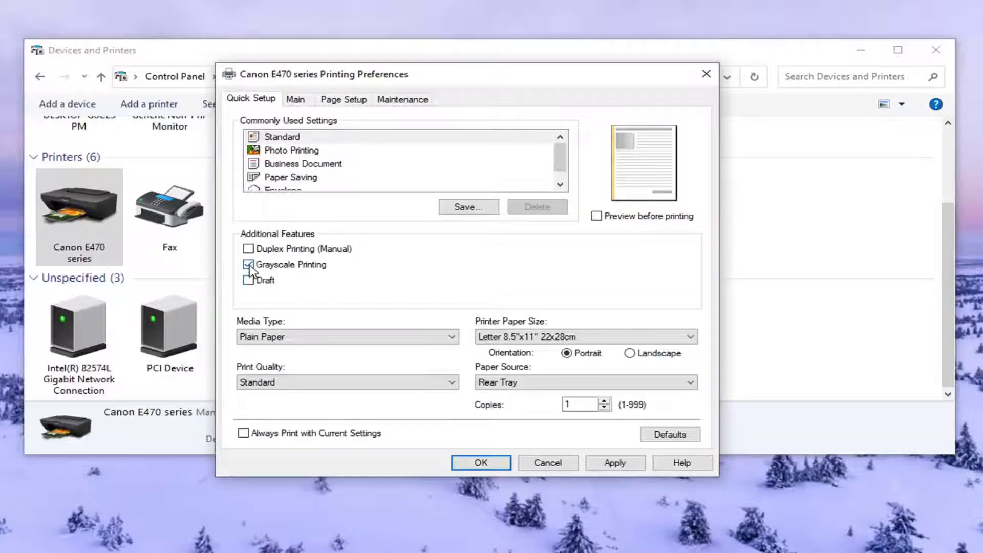
click(248, 266)
click(275, 270)
click(248, 265)
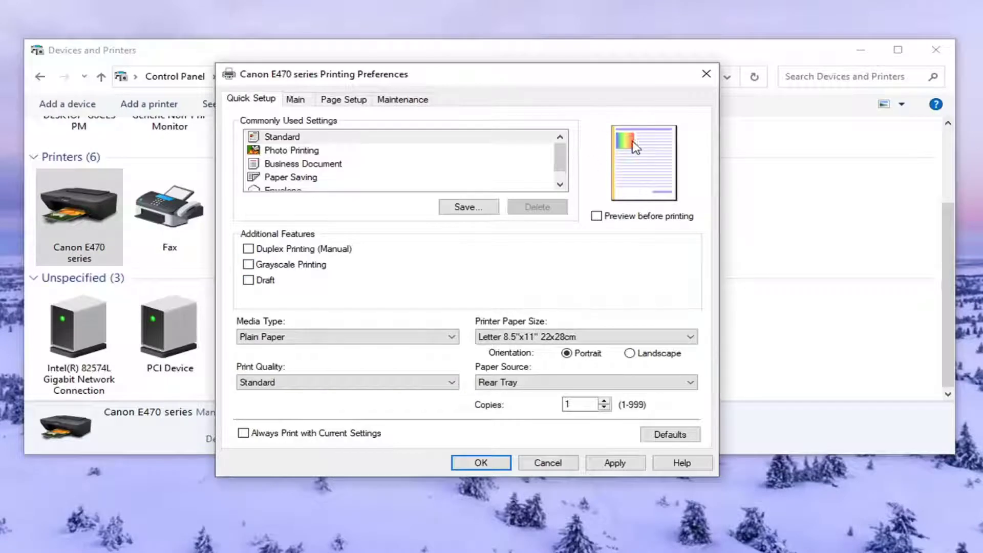
click(248, 266)
click(248, 265)
- On the Main tab, toggle Grayscale Printing on and off, then view Maintenance and Page Setup
click(295, 100)
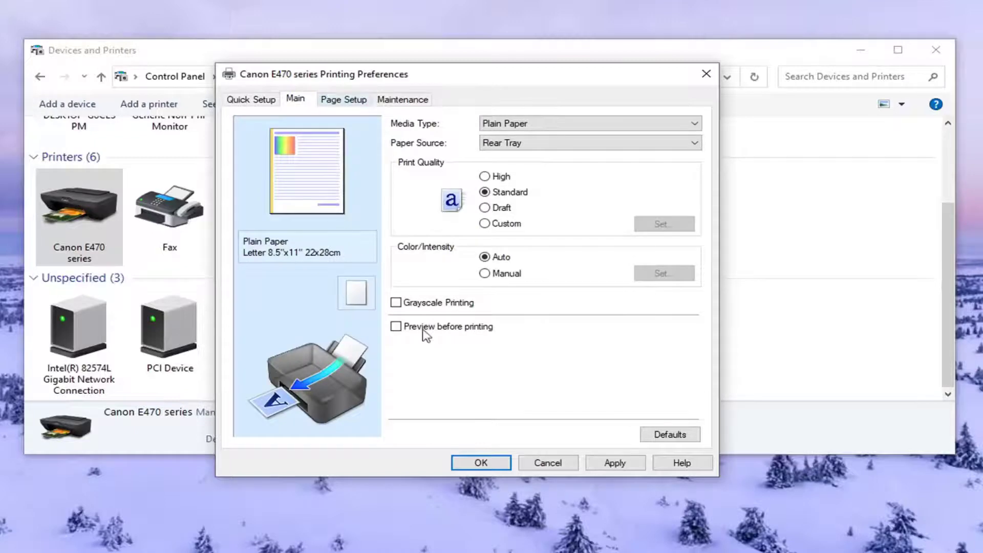
click(397, 303)
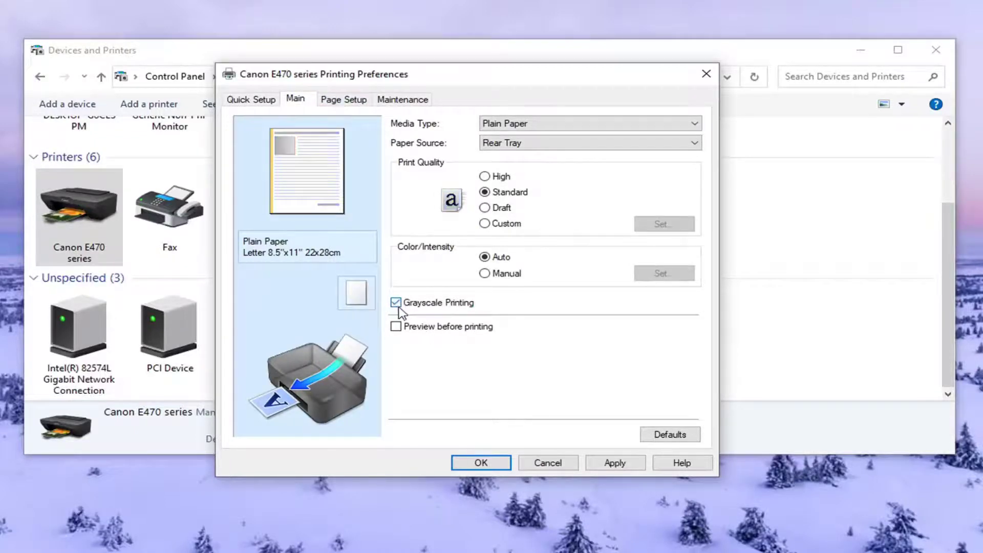
click(396, 304)
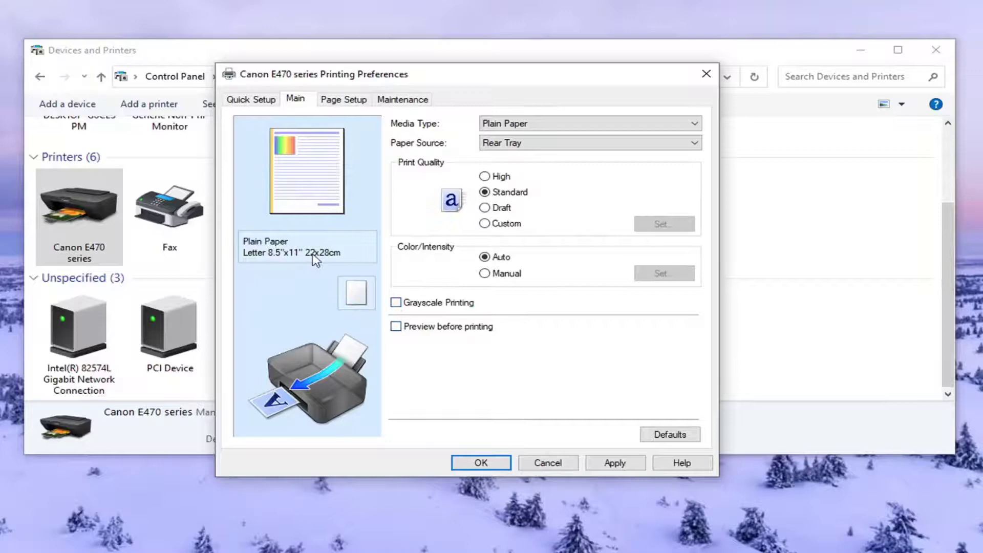
click(401, 100)
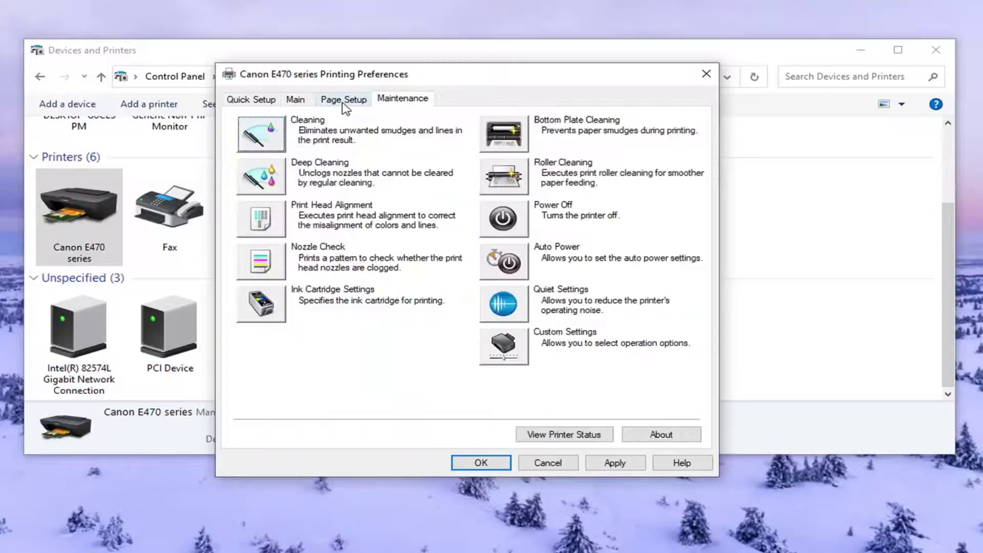
click(343, 104)
- On Quick Setup, try Photo Printing, return to Standard, and confirm the preferences
click(236, 100)
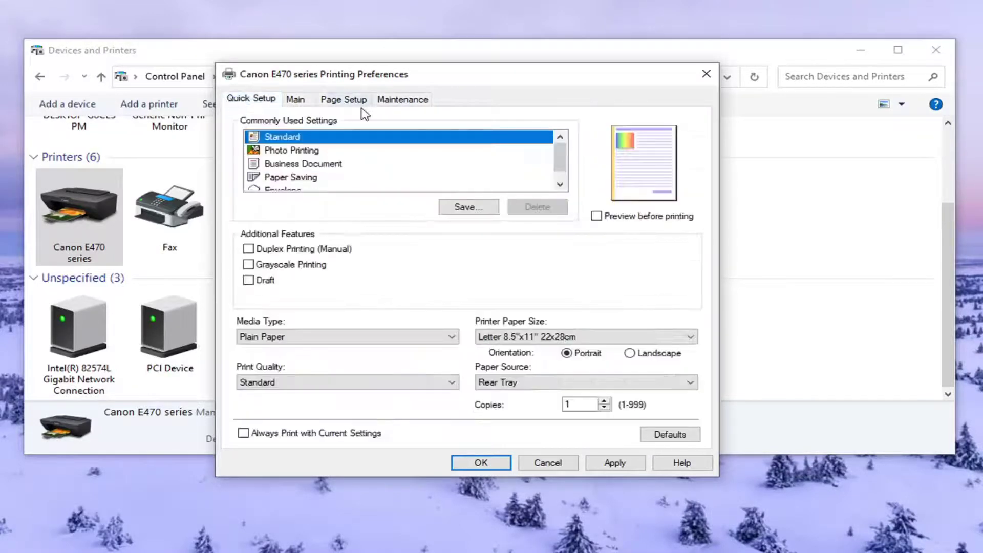
click(287, 151)
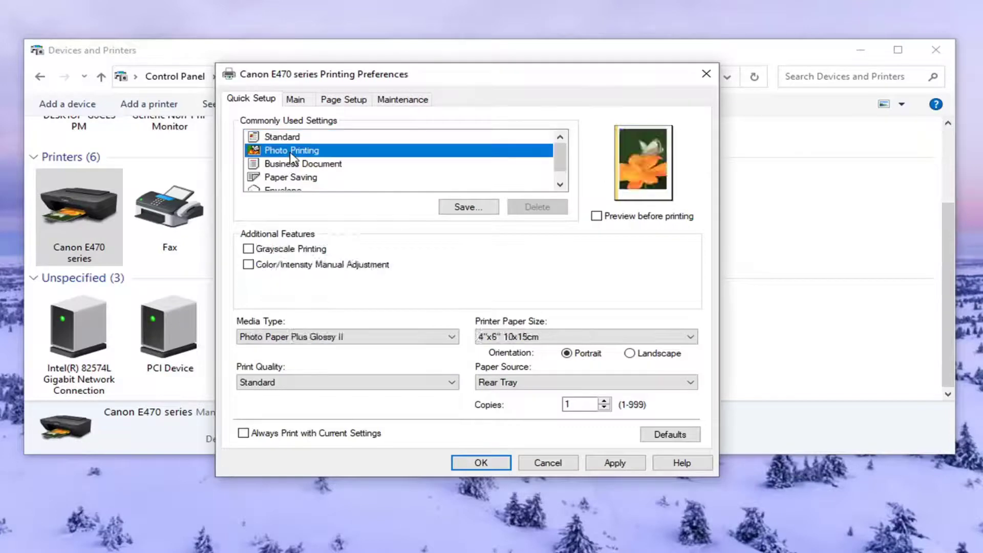
key(Up)
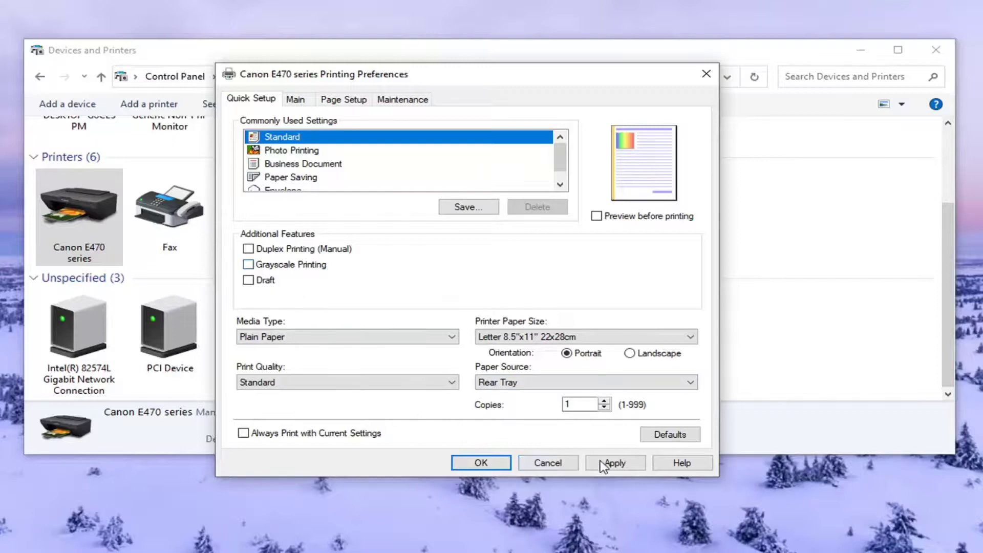
click(481, 463)
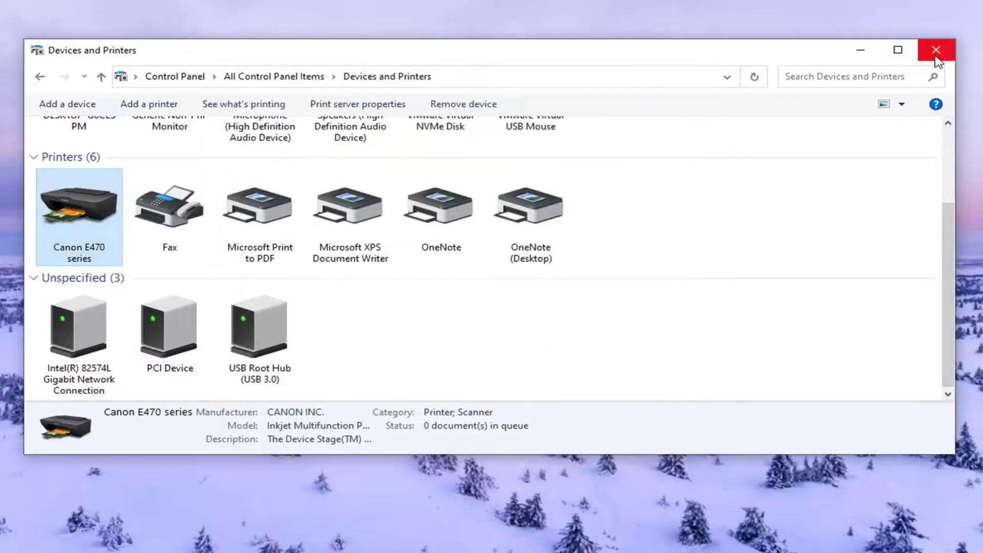
- Close the Devices and Printers window with its title-bar X
click(936, 51)
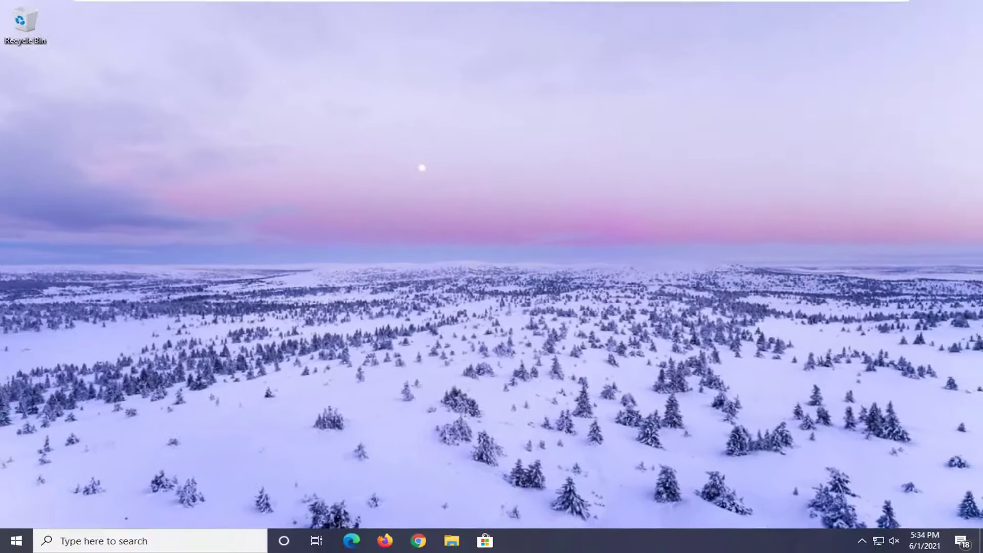